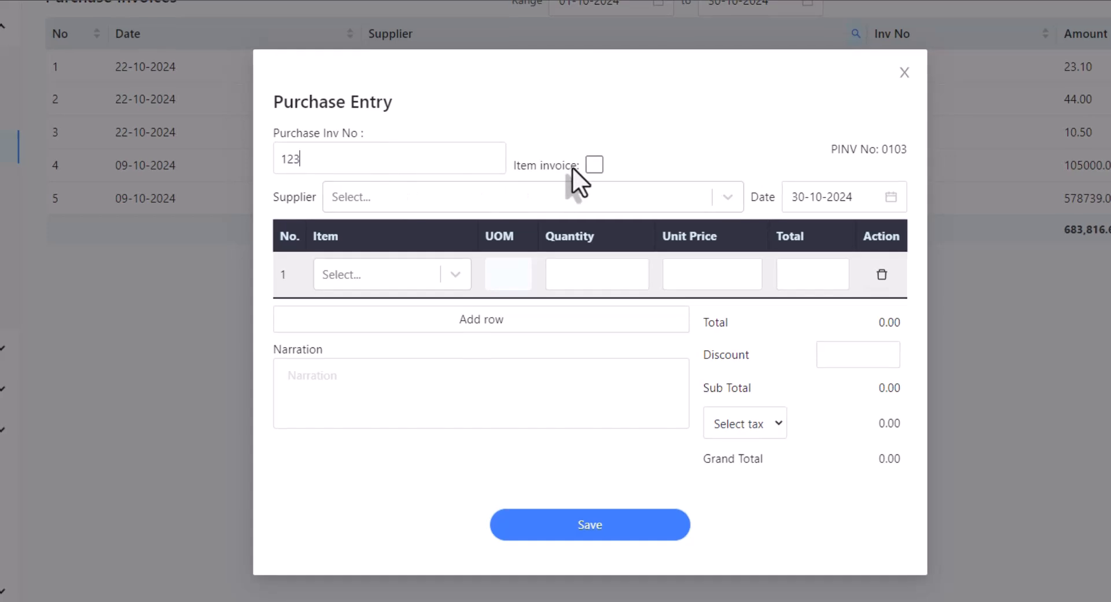
# Step: Mark the purchase entry as an item invoice and assign it to Purchase Account
pyautogui.click(593, 164)
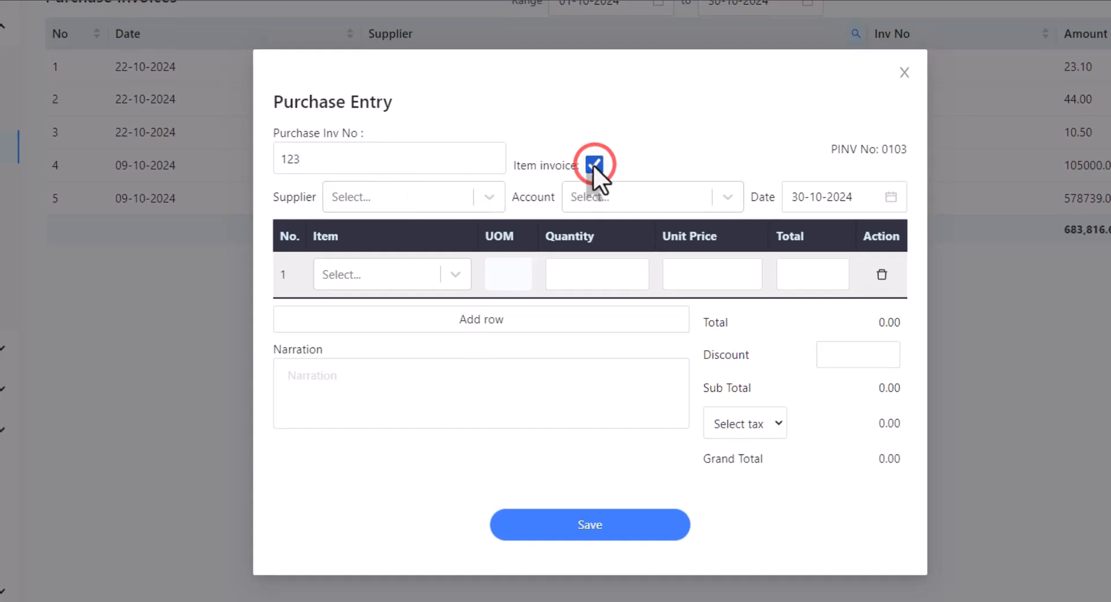
pyautogui.click(713, 199)
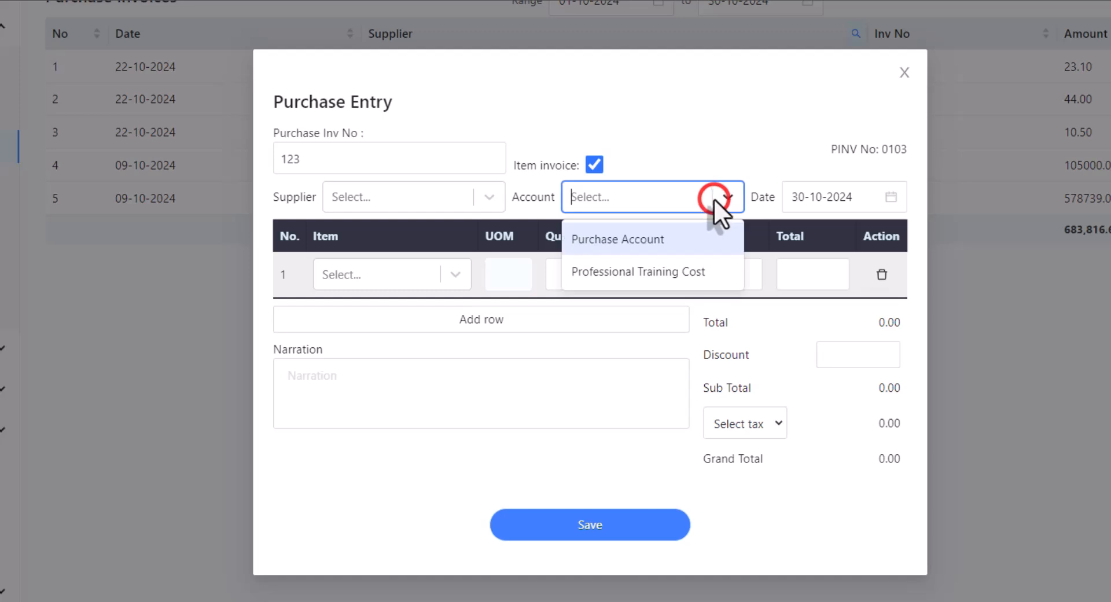
pyautogui.click(667, 244)
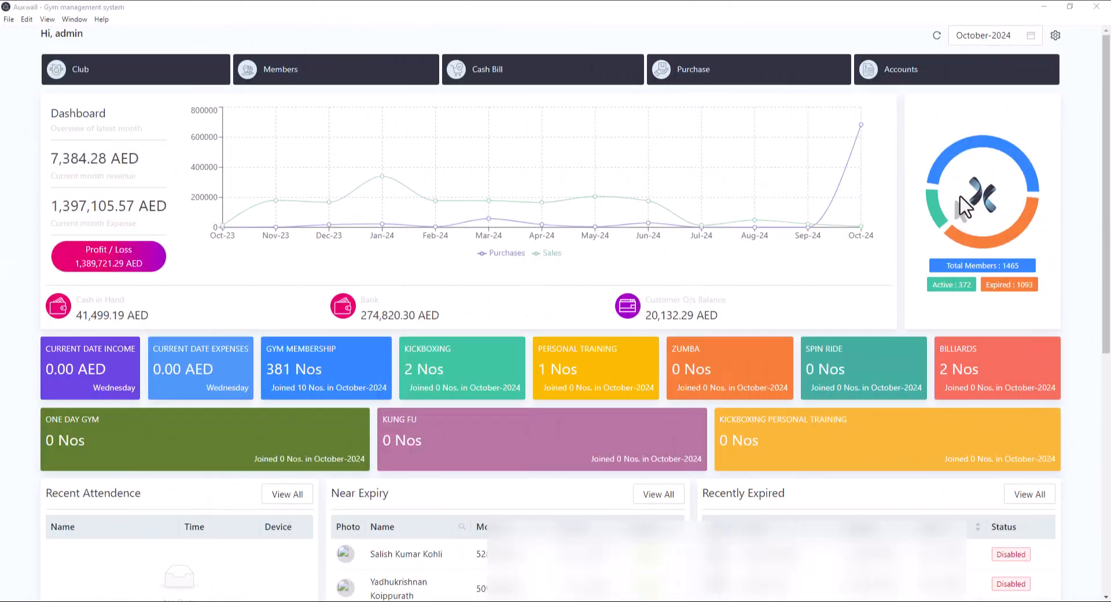
# Step: Open the Chart of Accounts in a maximized Accounts window and expand Profit & Loss Account, Expense, and Purchase Accounts
pyautogui.click(900, 71)
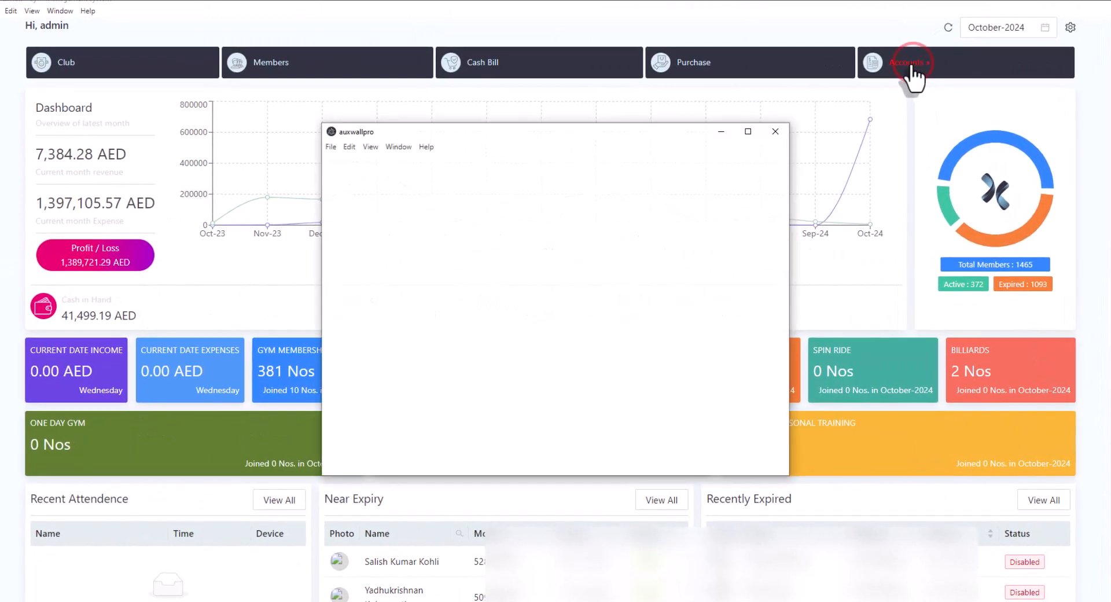
pyautogui.click(748, 131)
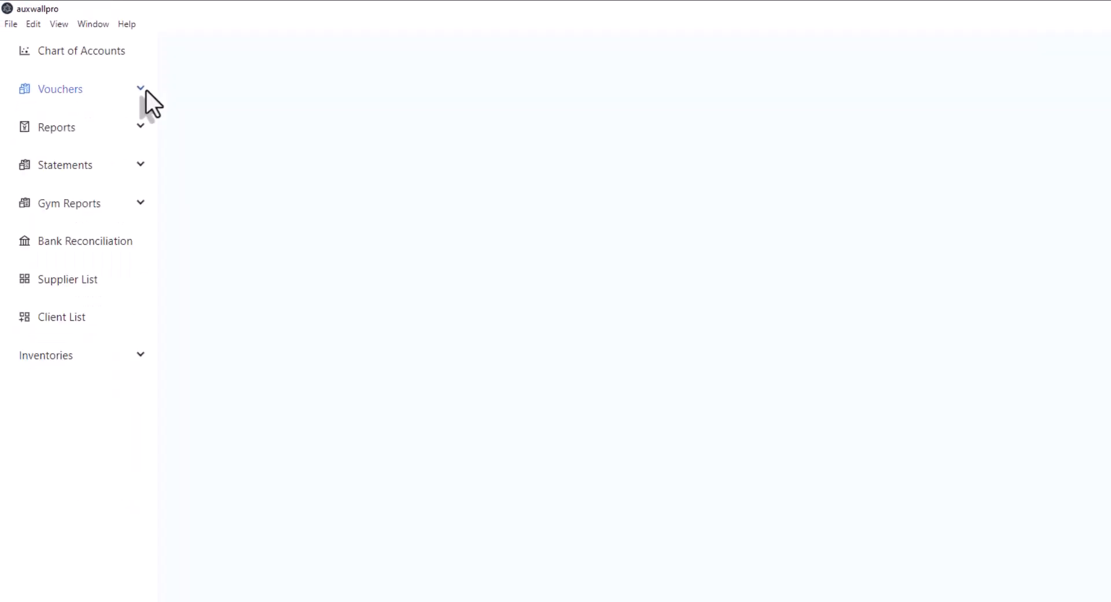
pyautogui.click(76, 52)
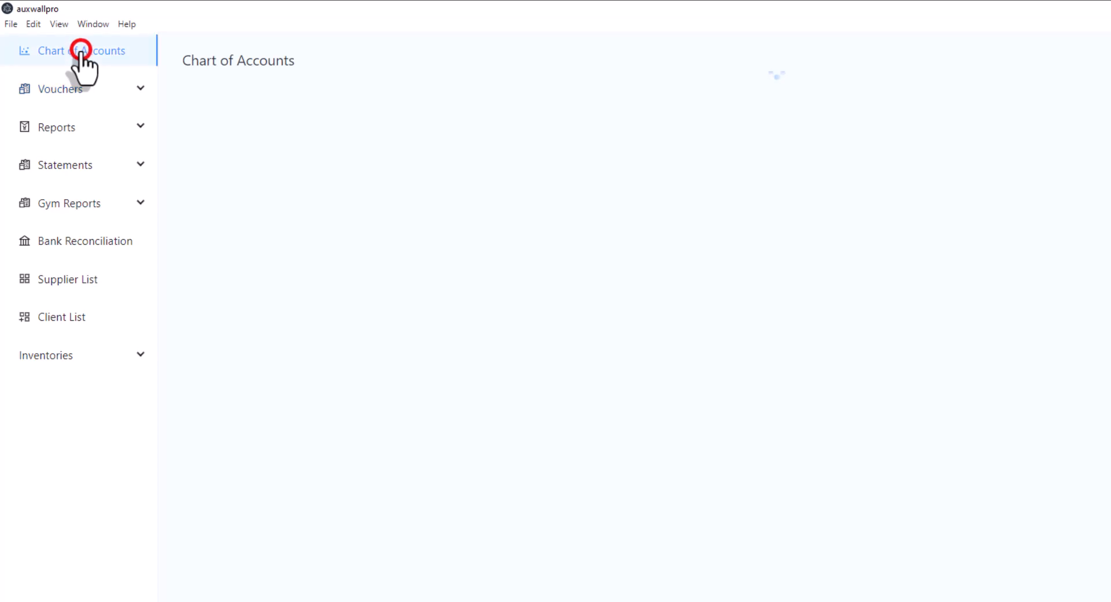
pyautogui.click(265, 136)
pyautogui.click(251, 216)
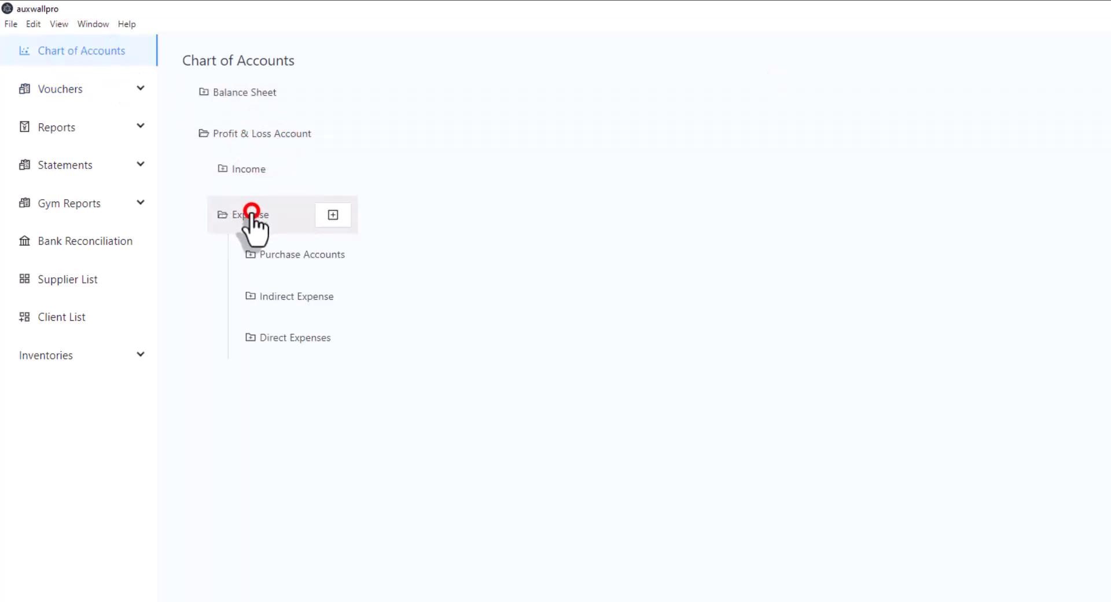
pyautogui.click(308, 247)
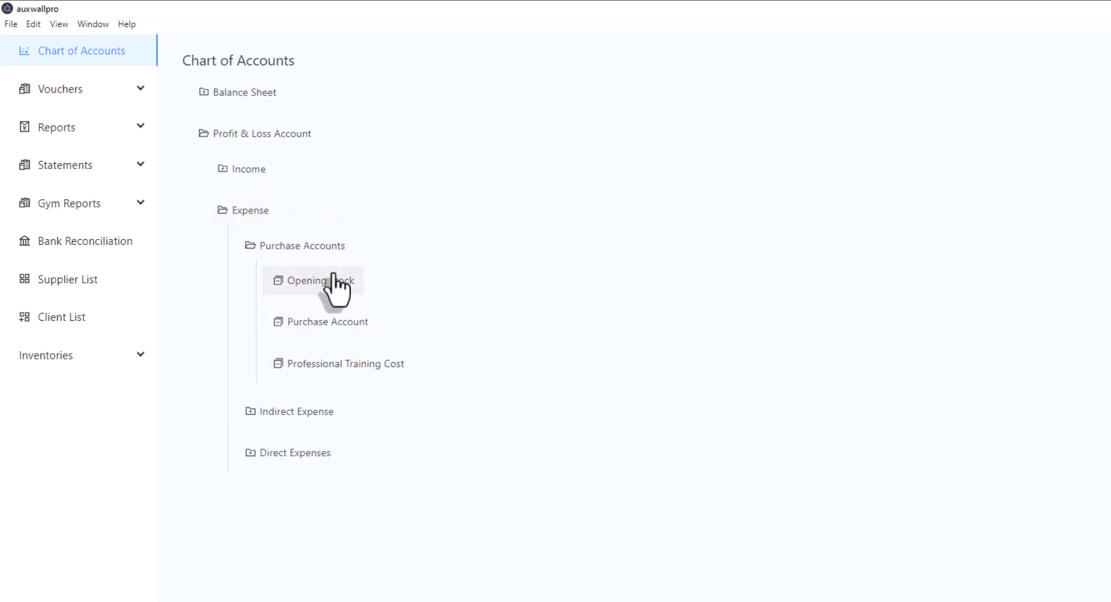
# Step: Create a sub-item ledger account named abcde under Purchase Accounts and expand that group
pyautogui.moveTo(339, 263)
pyautogui.click(390, 250)
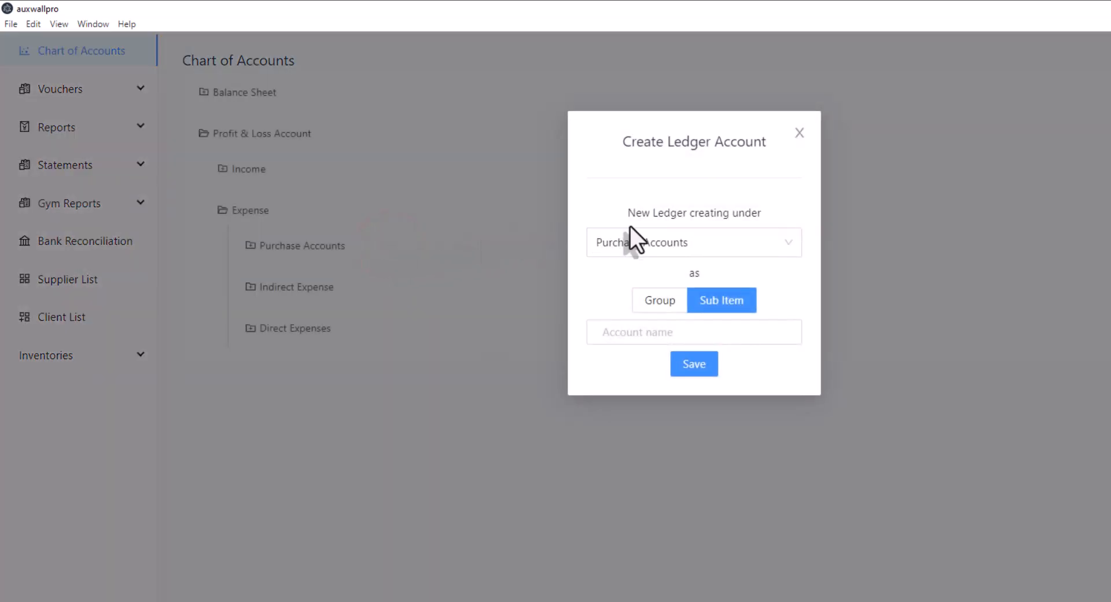
pyautogui.click(642, 336)
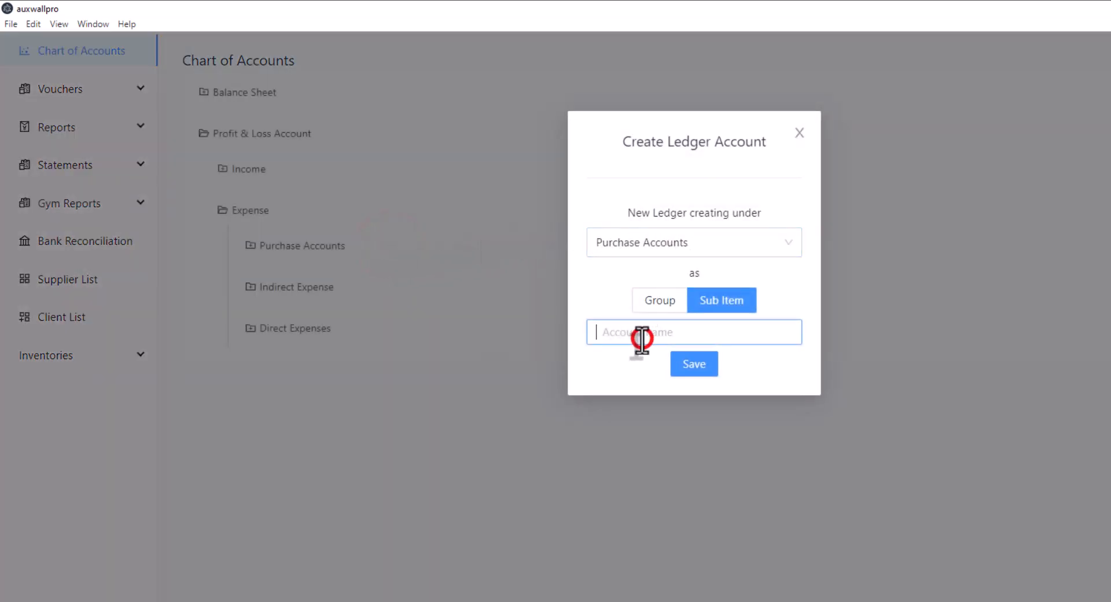
pyautogui.write('abcde')
pyautogui.click(697, 364)
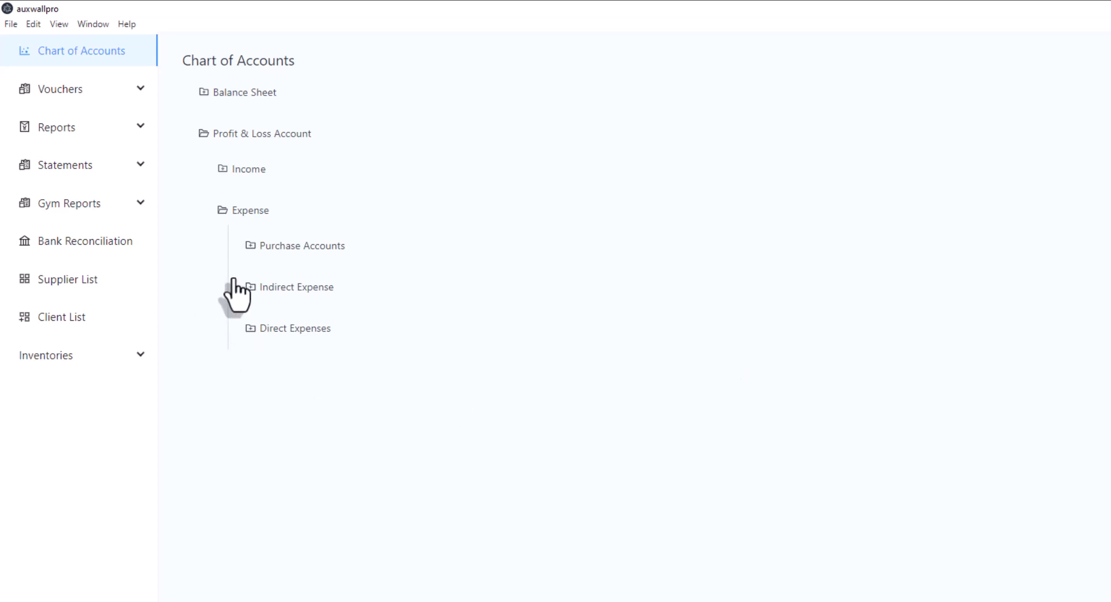
pyautogui.click(277, 247)
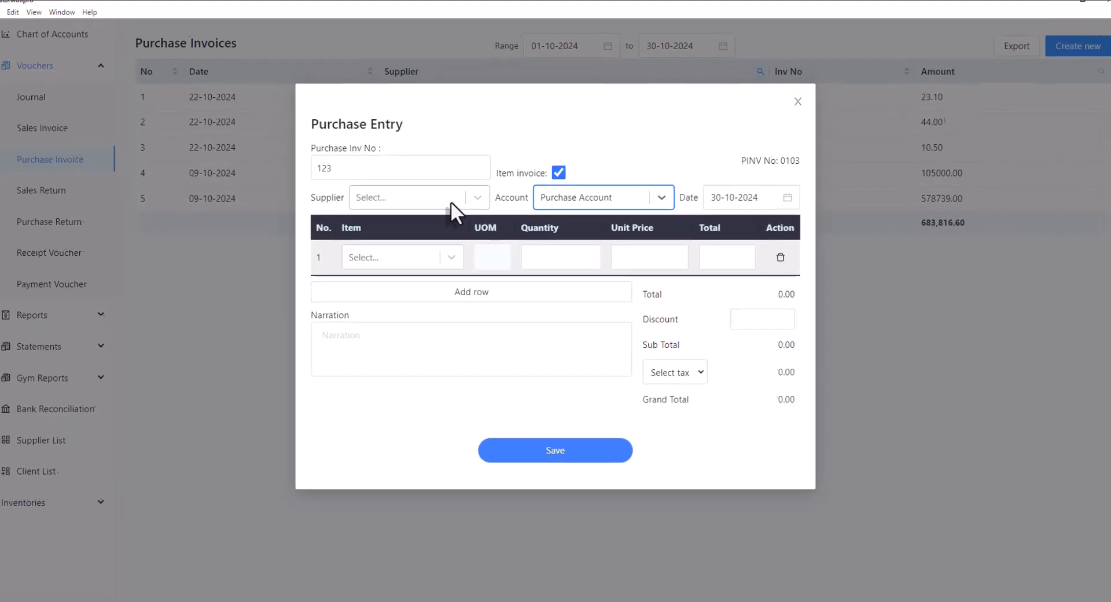
# Step: Choose Master Movers Cargo Packaging LLC as the purchase entry's supplier, and start registering a new supplier named abcd
pyautogui.click(451, 203)
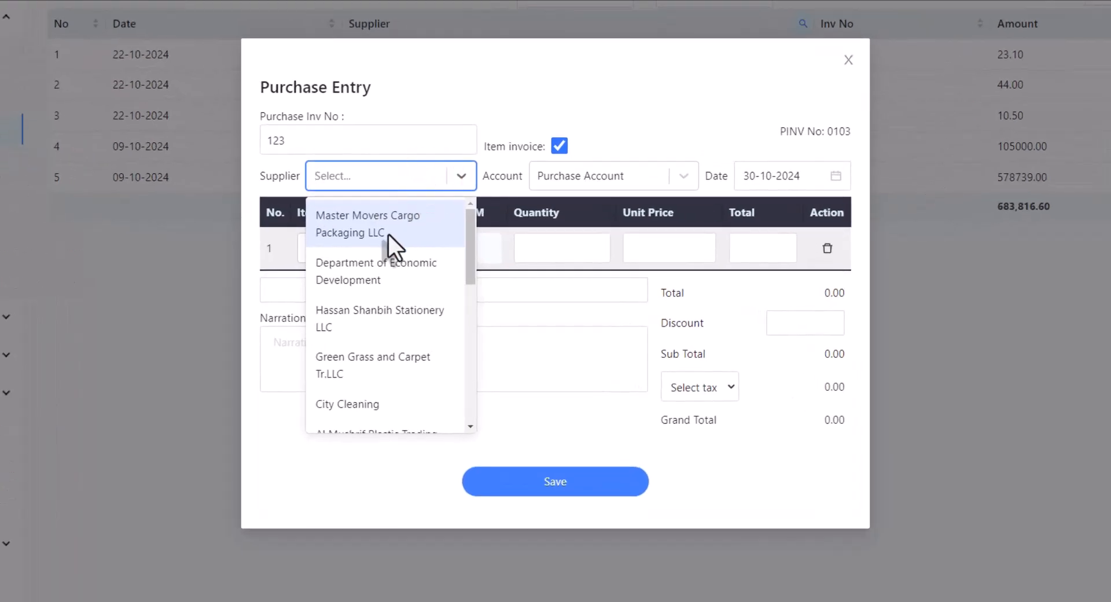
pyautogui.click(387, 234)
pyautogui.click(386, 171)
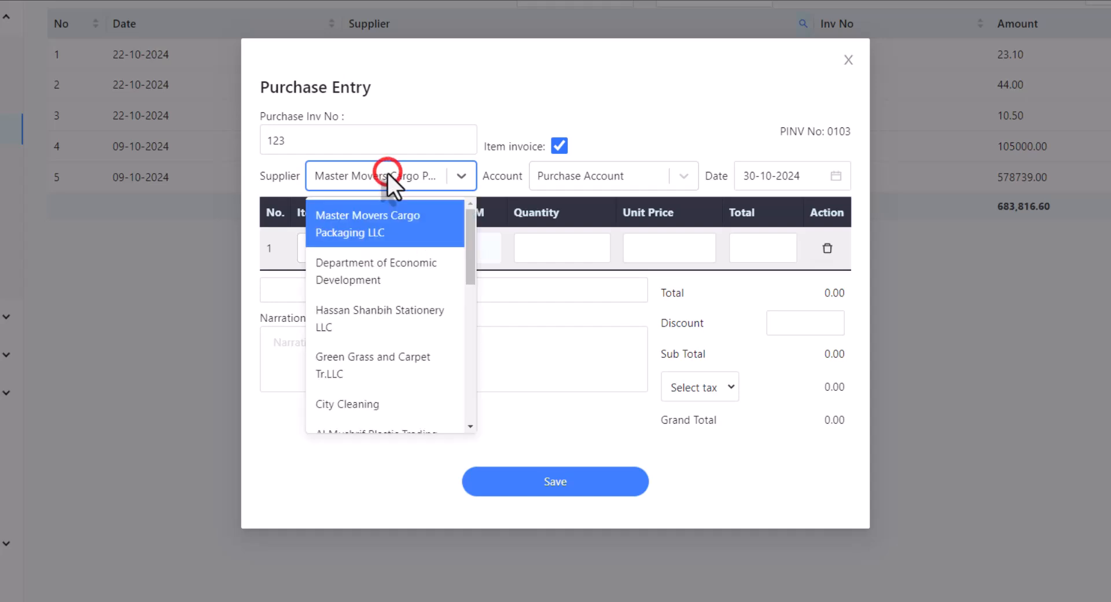
pyautogui.write('abcd')
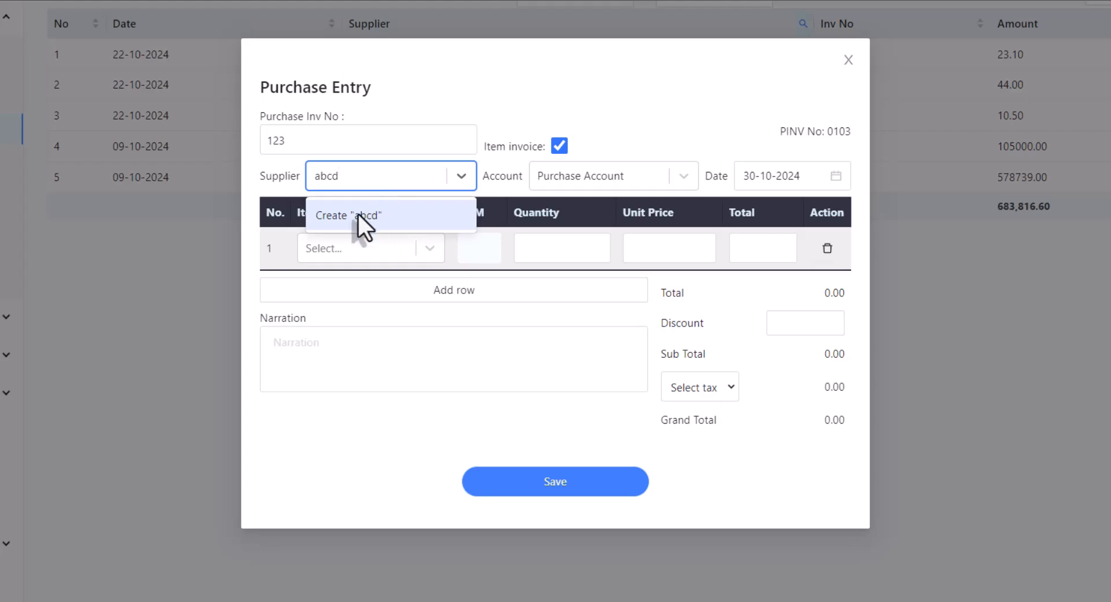
pyautogui.click(331, 218)
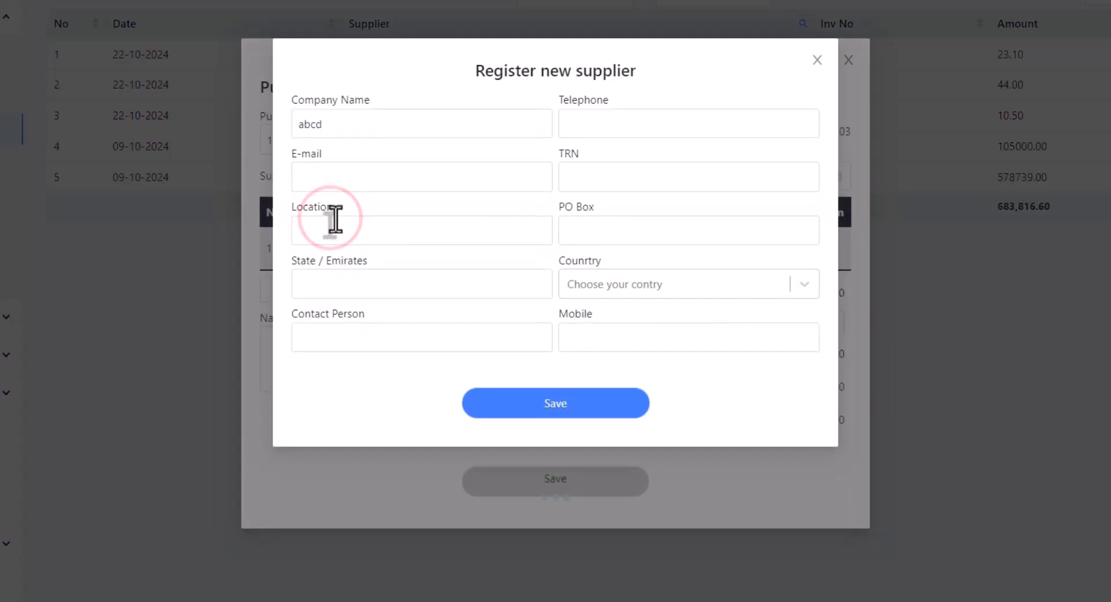
# Step: Fill in the new supplier's telephone, e-mail, TRN, location and PO Box
pyautogui.click(615, 123)
pyautogui.write('21321')
pyautogui.click(369, 179)
pyautogui.write('test@gmail.com')
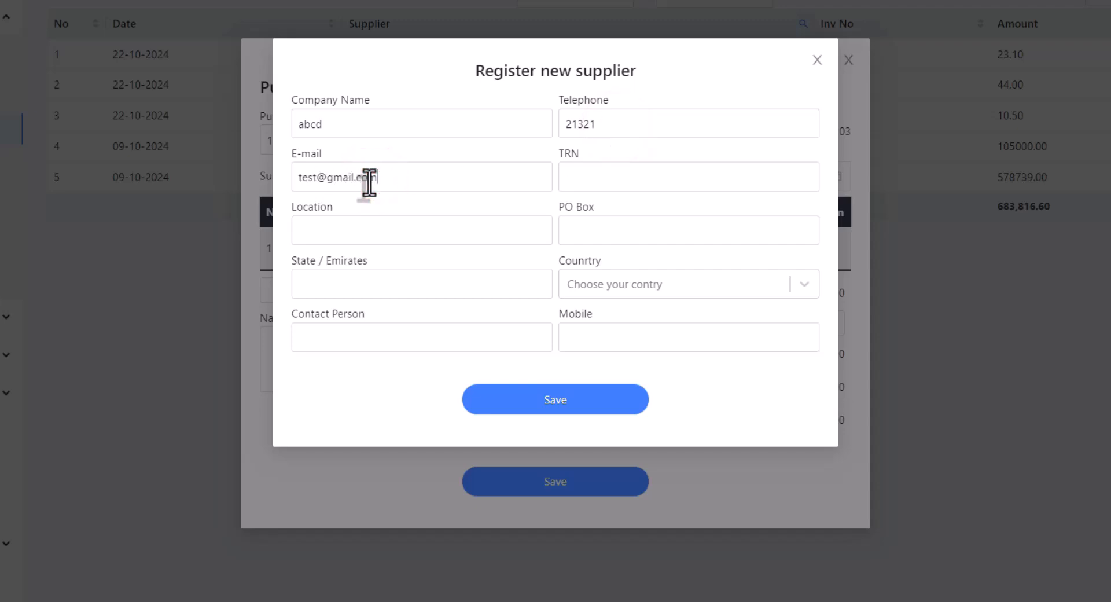
pyautogui.click(602, 178)
pyautogui.write('152')
pyautogui.click(415, 242)
pyautogui.write('test')
pyautogui.click(623, 229)
pyautogui.write('5241524')
# Step: Set the supplier's state to abcd and country to Albania, fill in the contact person and mobile number, and save the registration
pyautogui.click(347, 287)
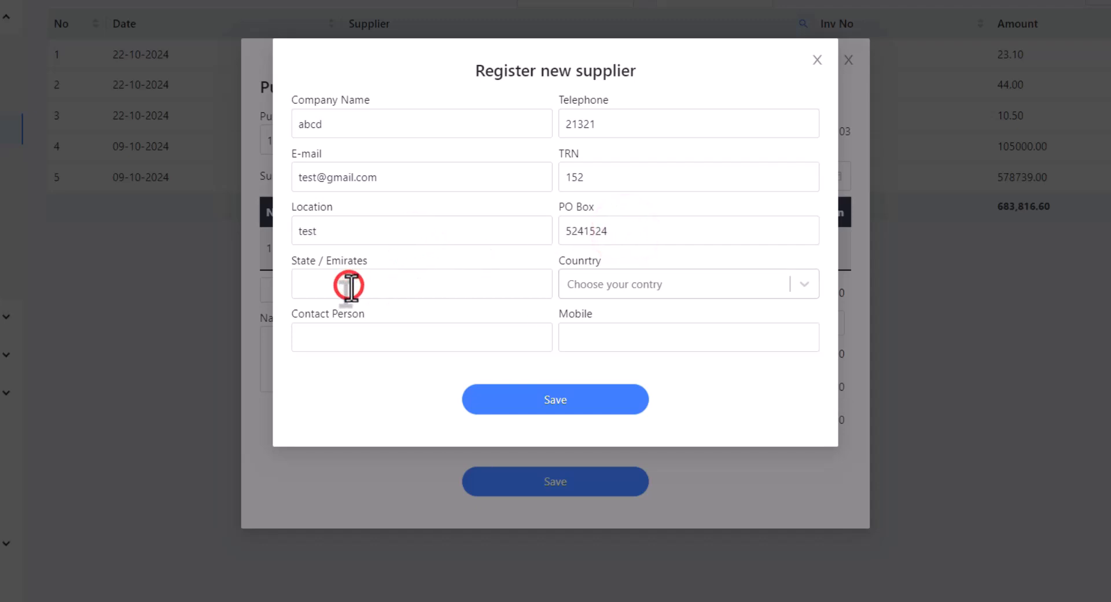
pyautogui.write('abcd')
pyautogui.click(640, 283)
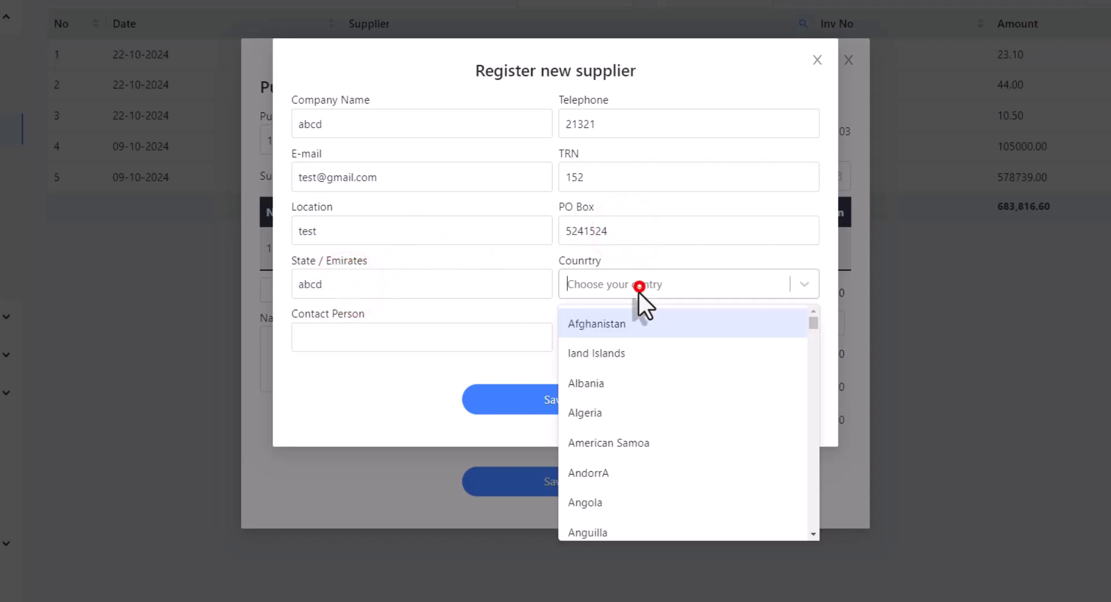
pyautogui.click(627, 384)
pyautogui.click(307, 317)
pyautogui.click(393, 352)
pyautogui.write('124125')
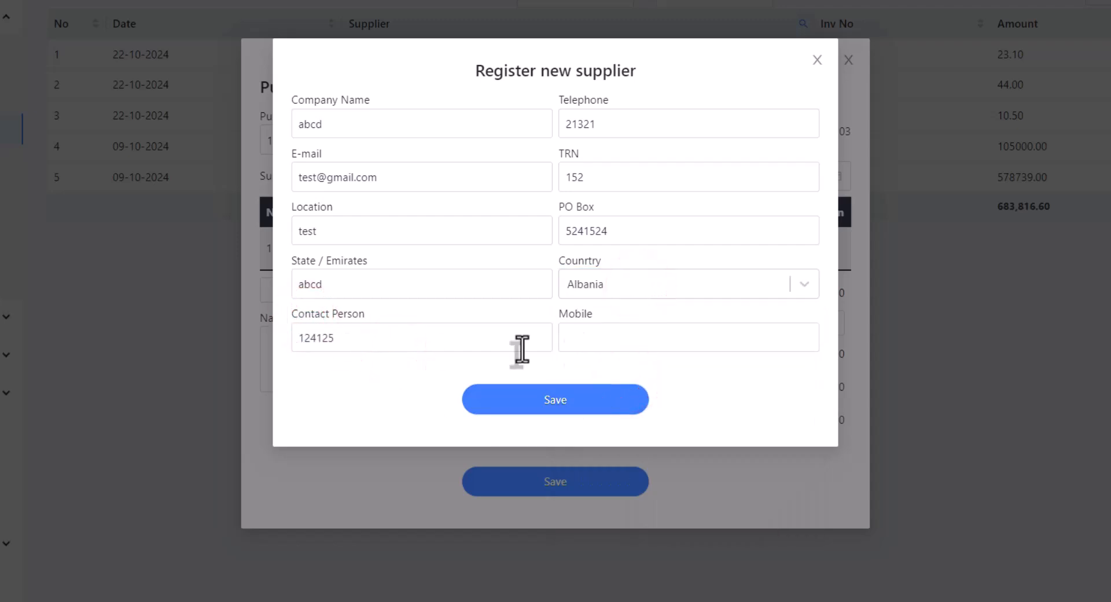
pyautogui.click(623, 340)
pyautogui.write('12121')
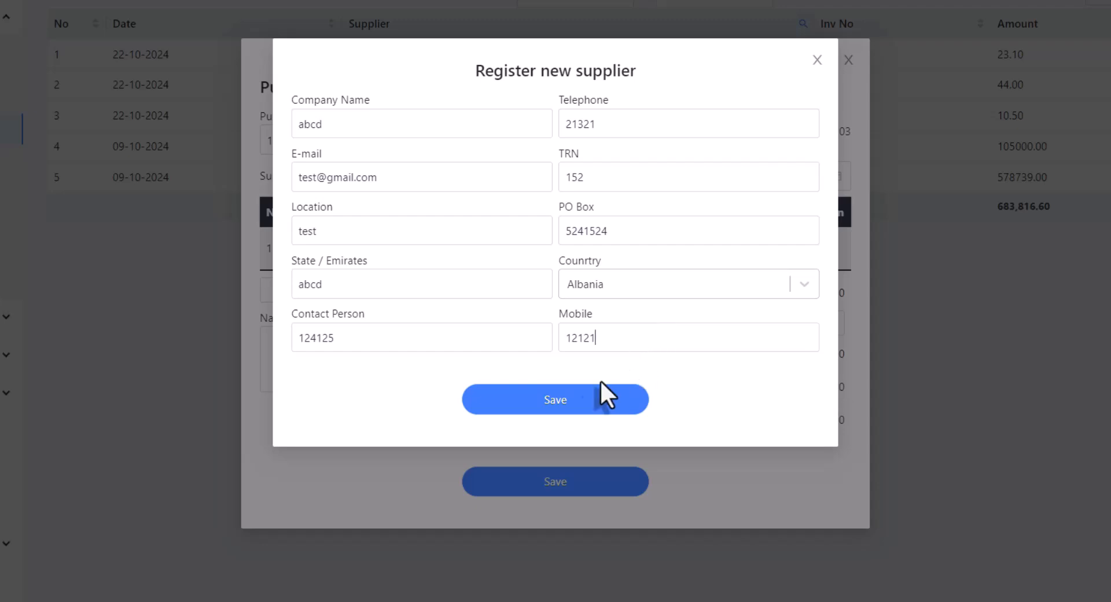
pyautogui.click(569, 405)
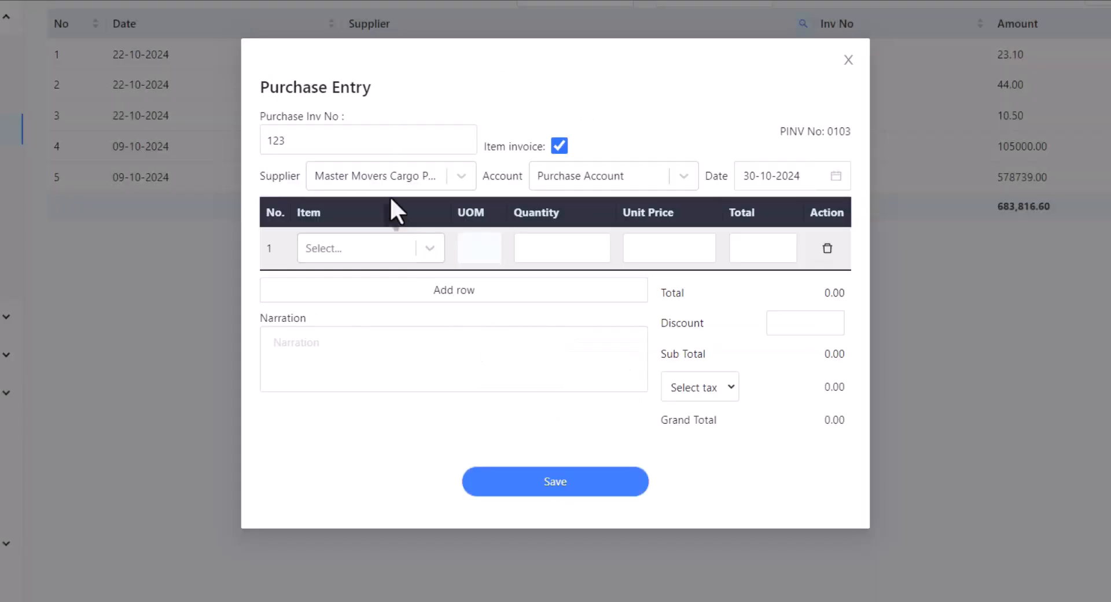
# Step: Set the purchase entry's supplier to abcd and check the invoice date calendar
pyautogui.click(385, 169)
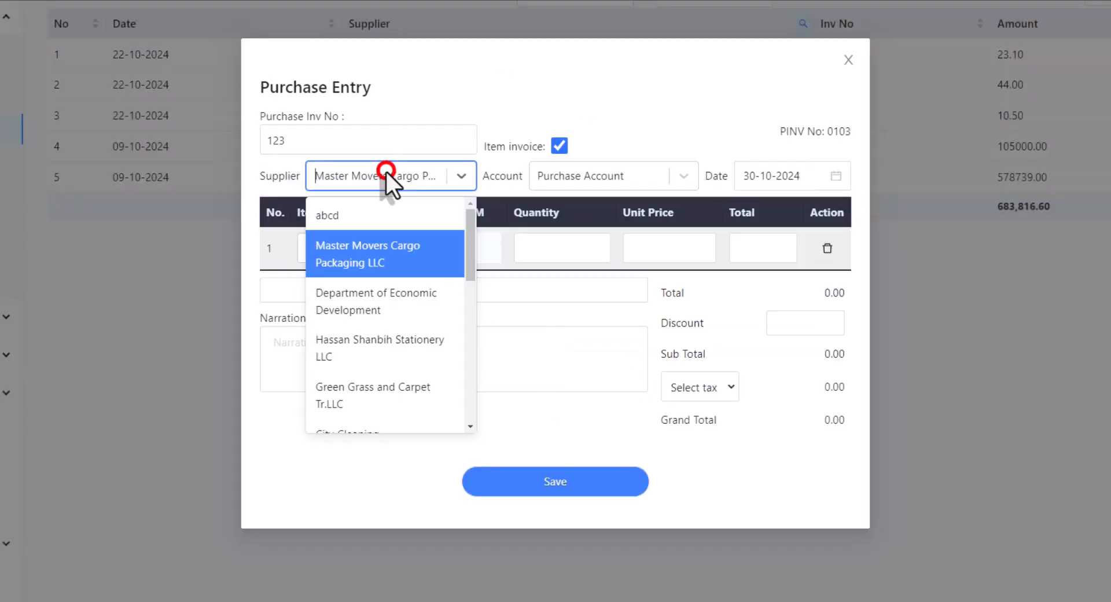
pyautogui.click(353, 217)
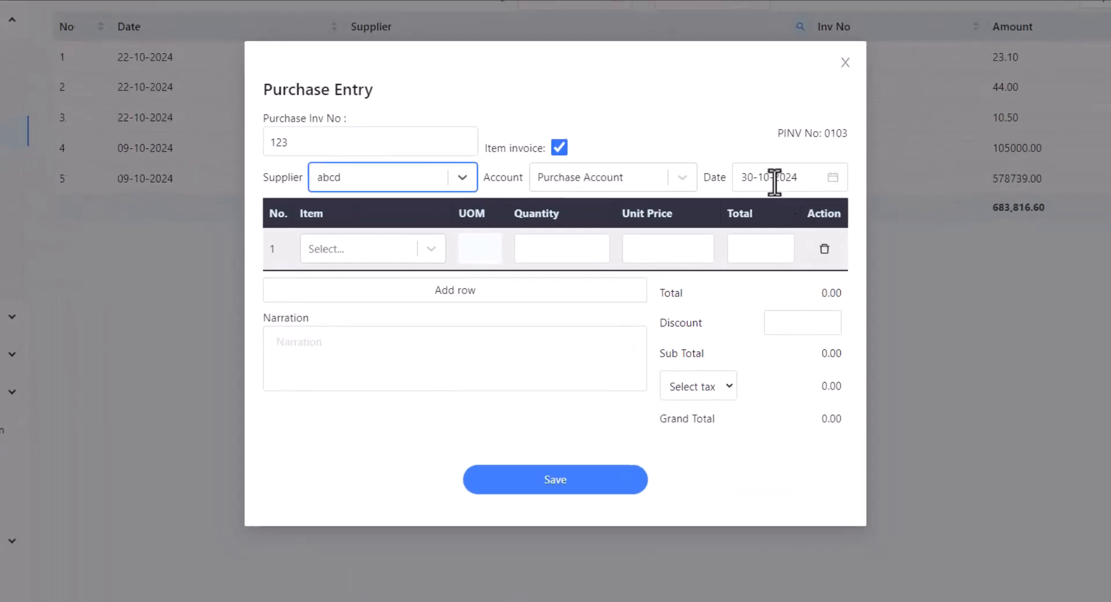
pyautogui.click(735, 195)
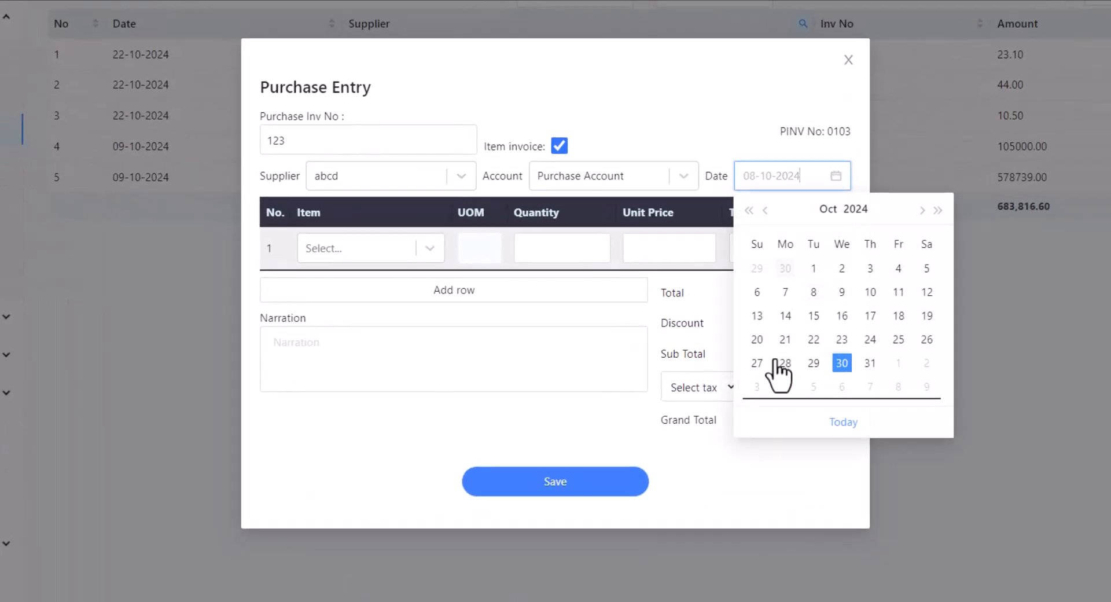
pyautogui.click(709, 124)
# Step: Enter Facial Tissue as the first item with quantity 12 and unit price 1, and give the invoice a discount of 1
pyautogui.click(362, 258)
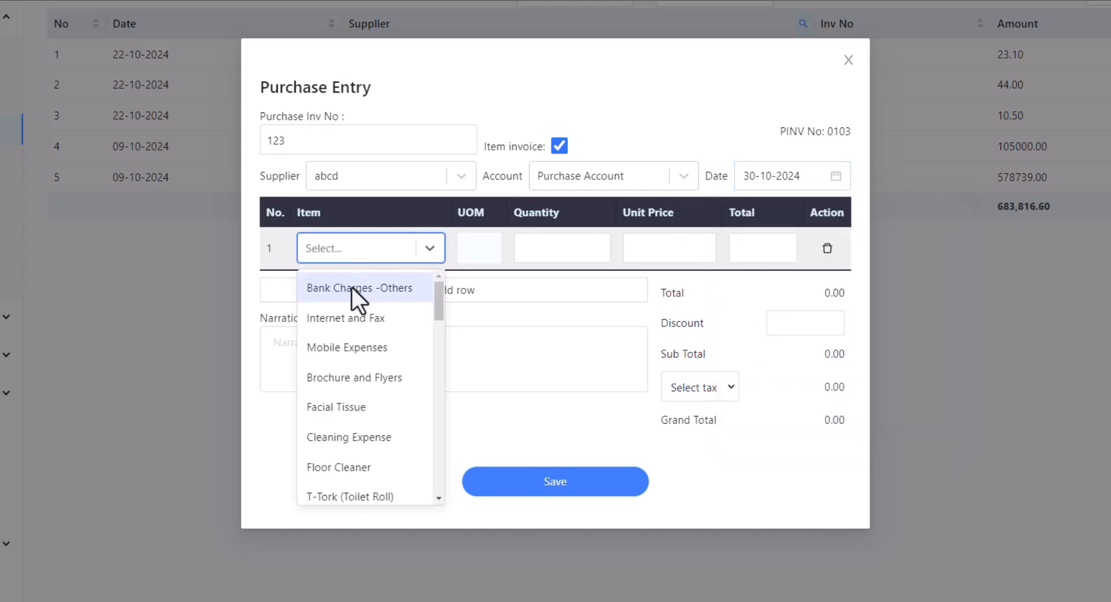
pyautogui.click(343, 407)
pyautogui.click(540, 250)
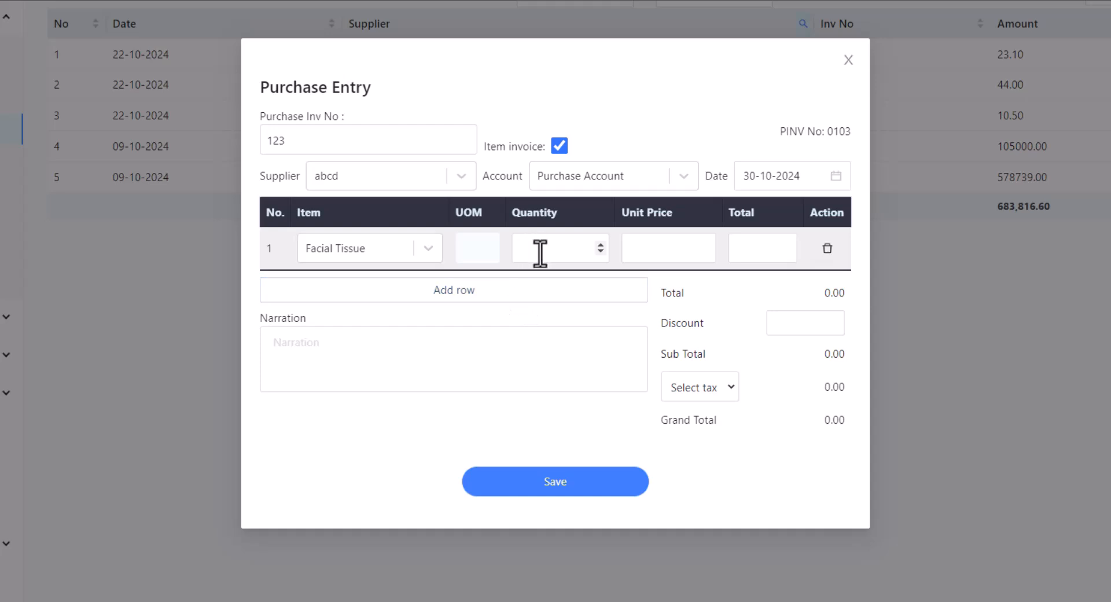
pyautogui.click(655, 251)
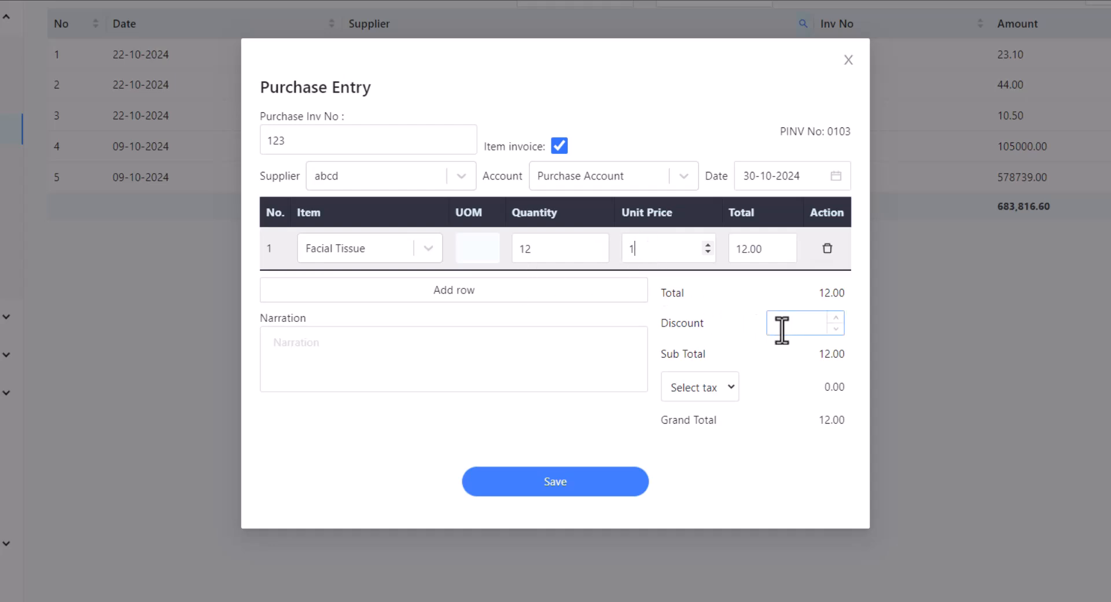
pyautogui.write('1')
# Step: Add two blank item rows to the purchase entry and delete both of them
pyautogui.click(455, 293)
pyautogui.click(469, 333)
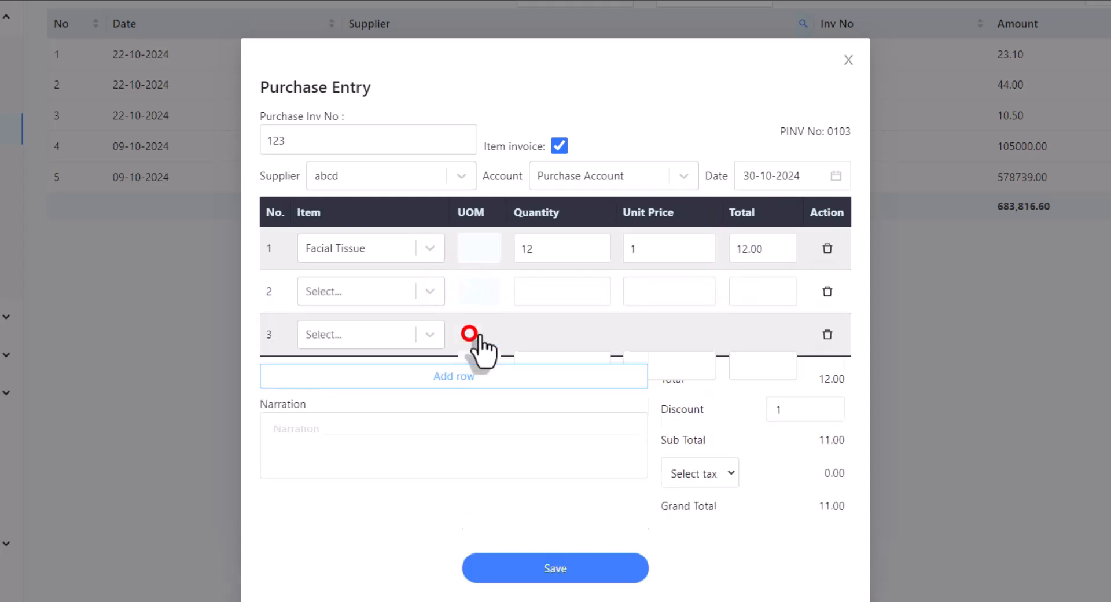
pyautogui.click(827, 338)
pyautogui.click(827, 292)
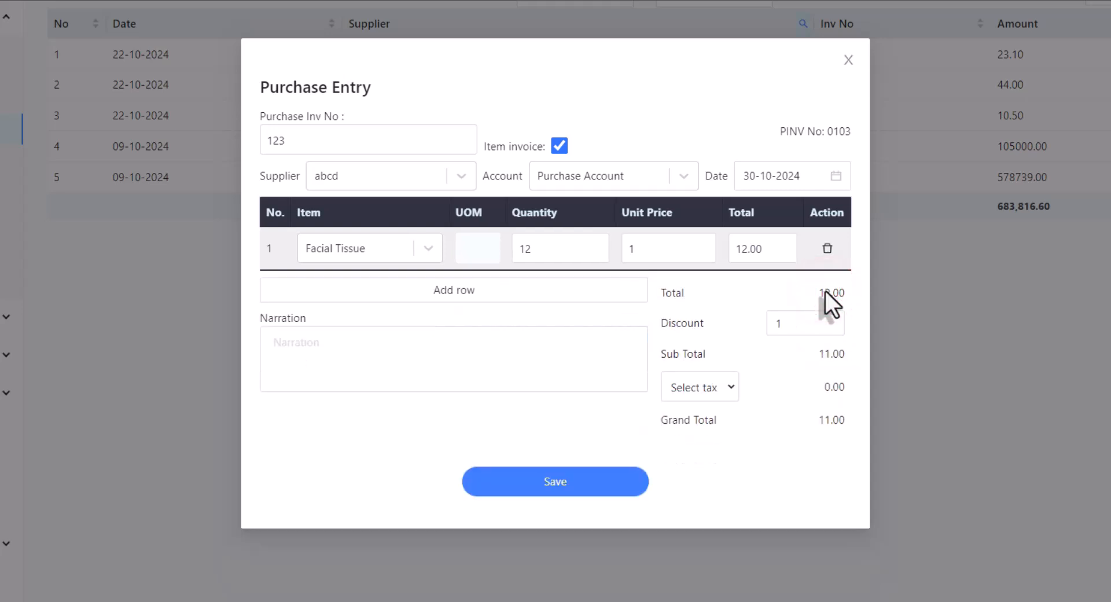
# Step: Re-enter the invoice discount as 1 and apply the VAT tax option
pyautogui.click(785, 324)
pyautogui.press('BackSpace')
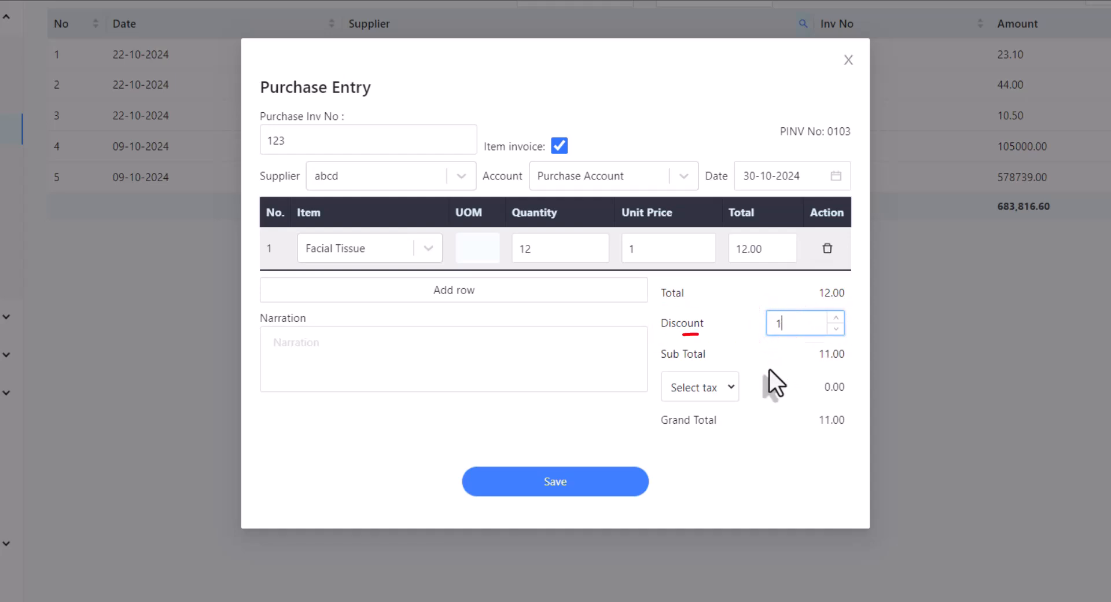
pyautogui.click(689, 389)
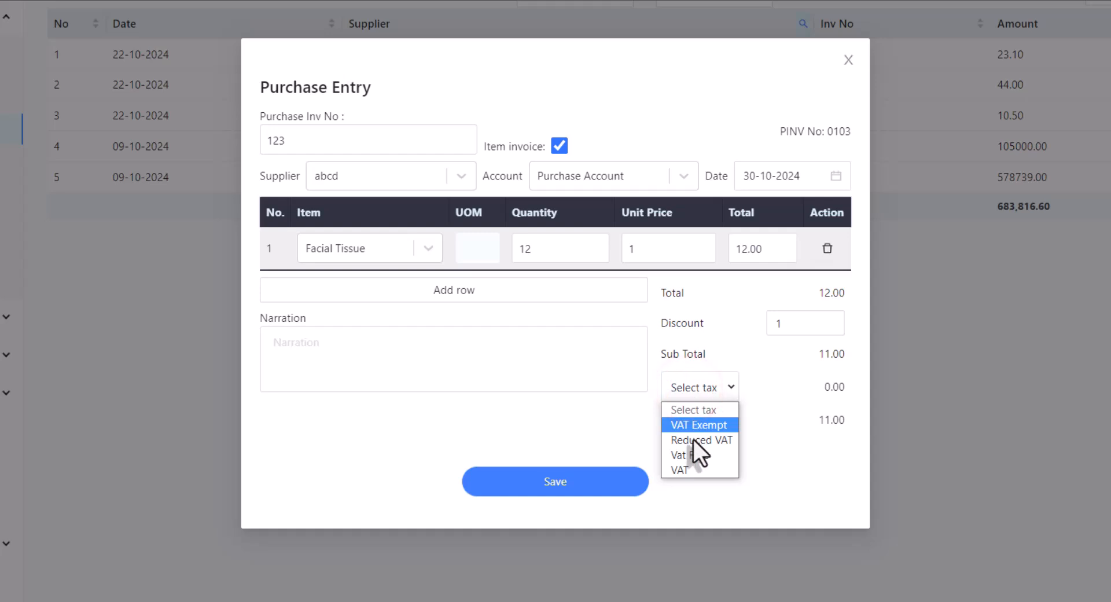
pyautogui.click(696, 468)
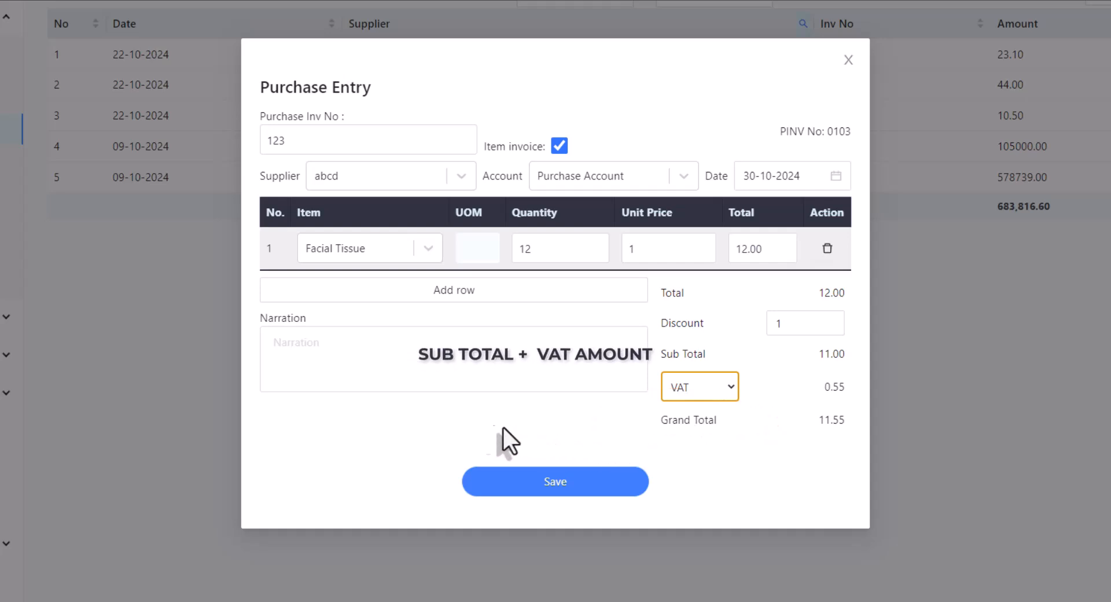
# Step: Enter abcd as the narration and save the purchase entry
pyautogui.click(305, 345)
pyautogui.write('abcd')
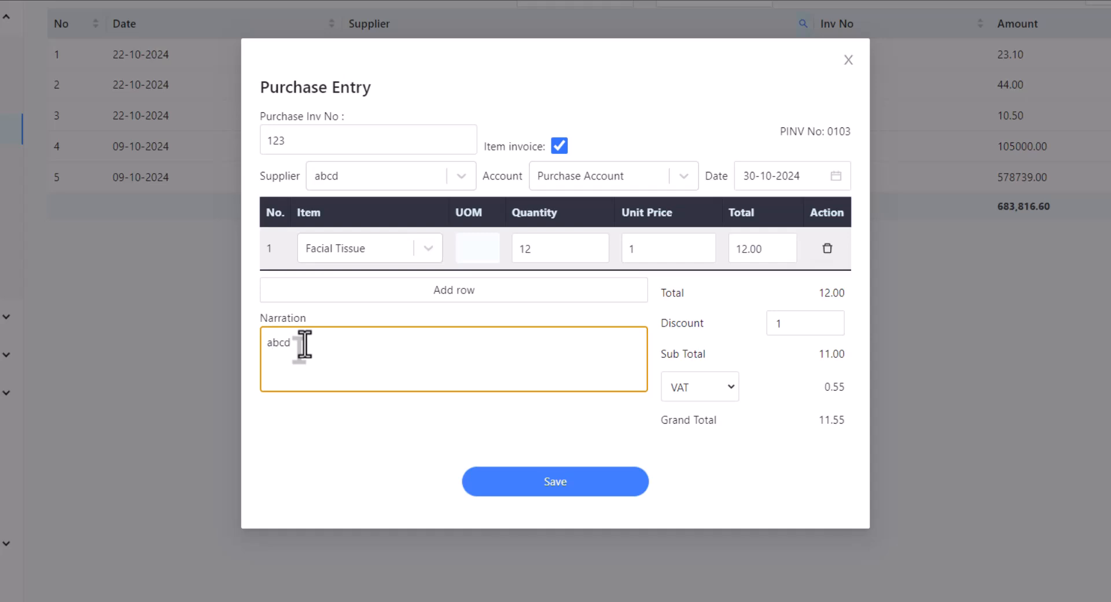
pyautogui.click(564, 494)
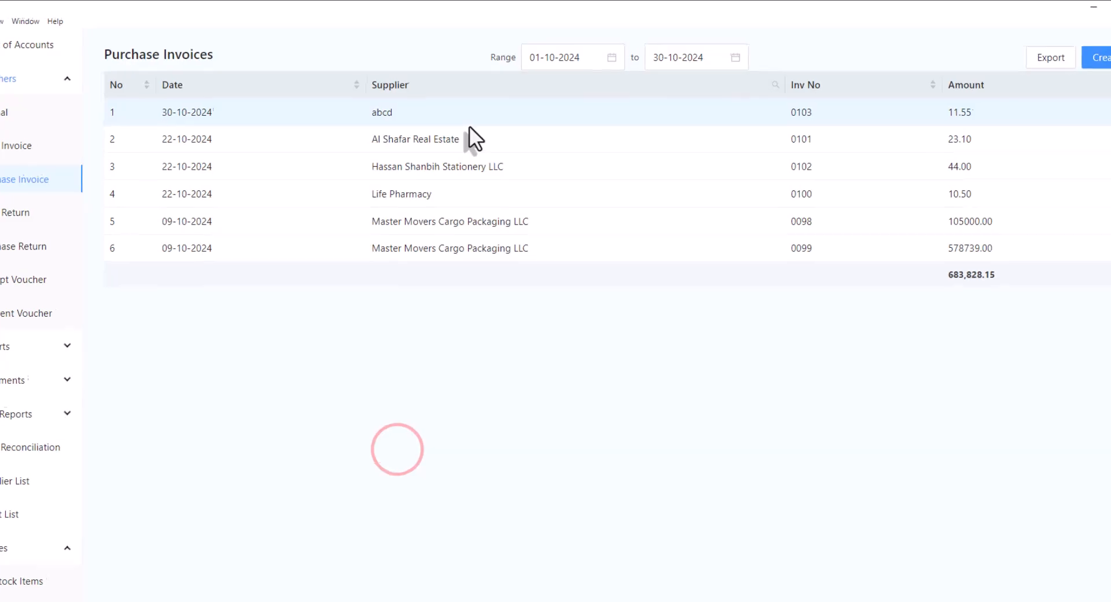
# Step: Open the saved purchase invoice for supplier abcd, view its payment voucher form, and close the voucher without filling it in
pyautogui.click(515, 114)
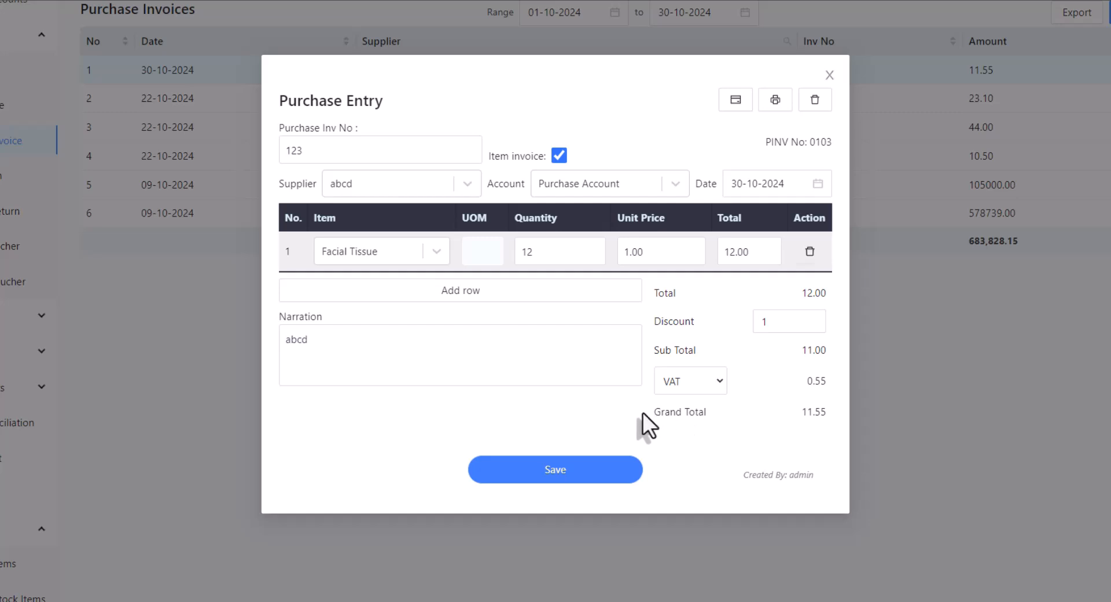
pyautogui.click(556, 472)
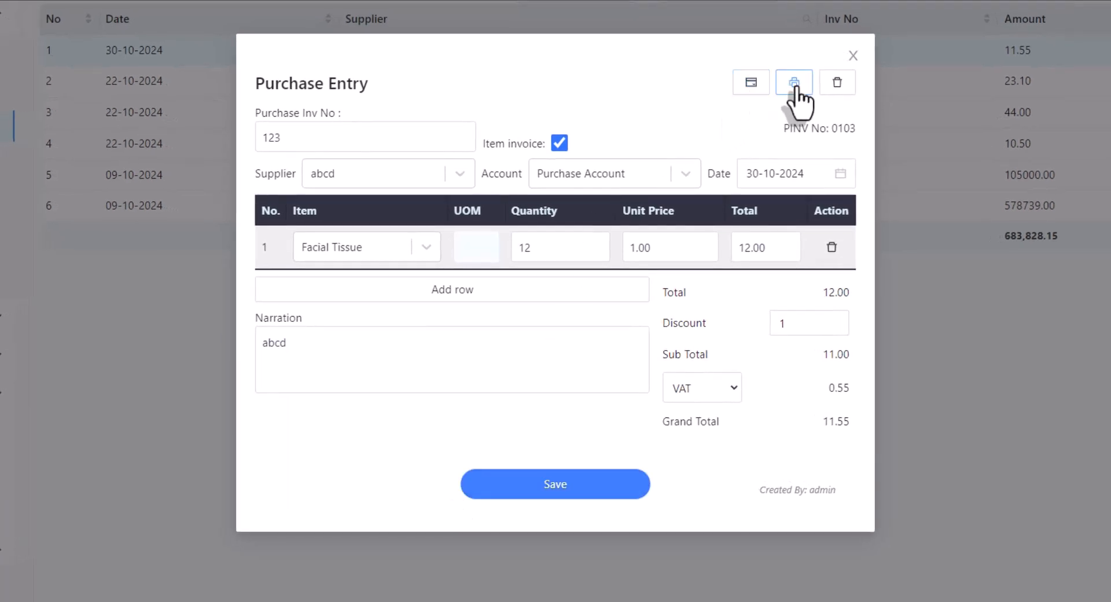
pyautogui.click(756, 85)
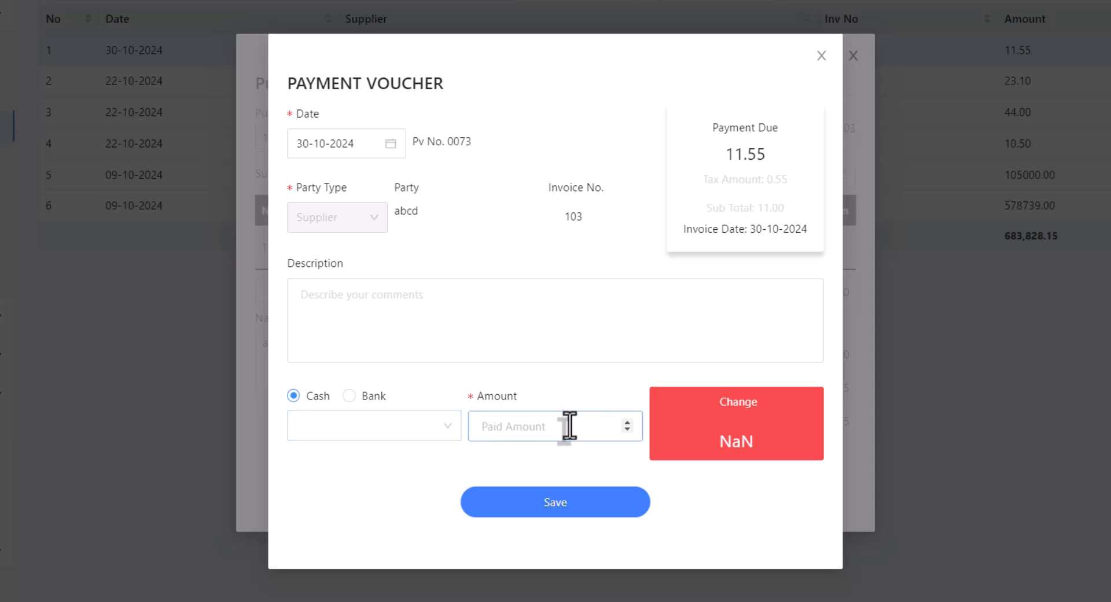
pyautogui.click(568, 506)
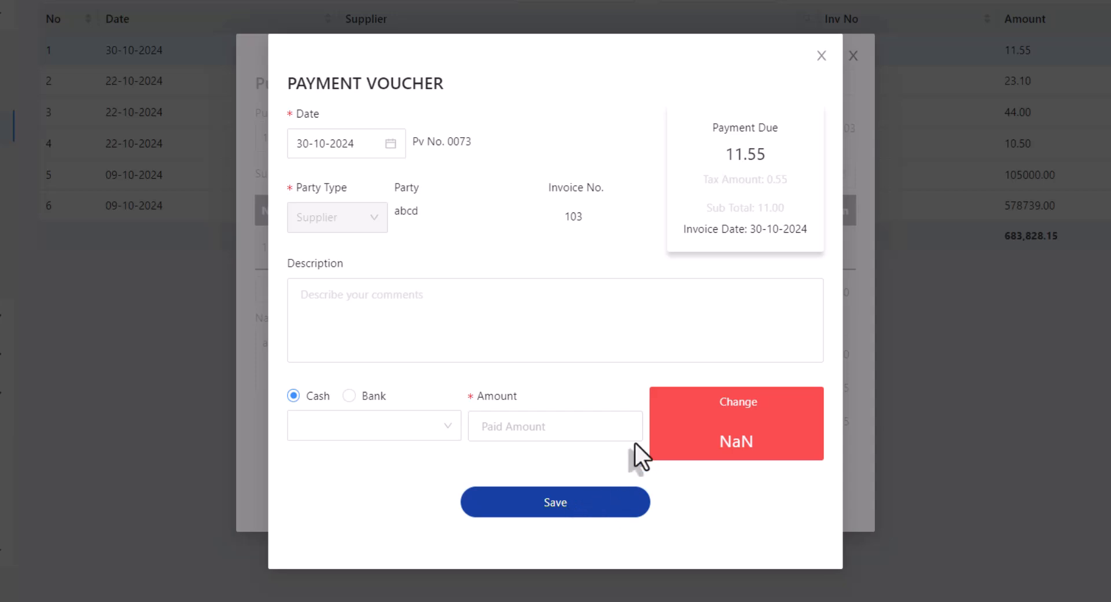
pyautogui.click(821, 56)
# Step: Preview the printable version of the abcd purchase invoice, check its contents, and close the preview
pyautogui.click(793, 82)
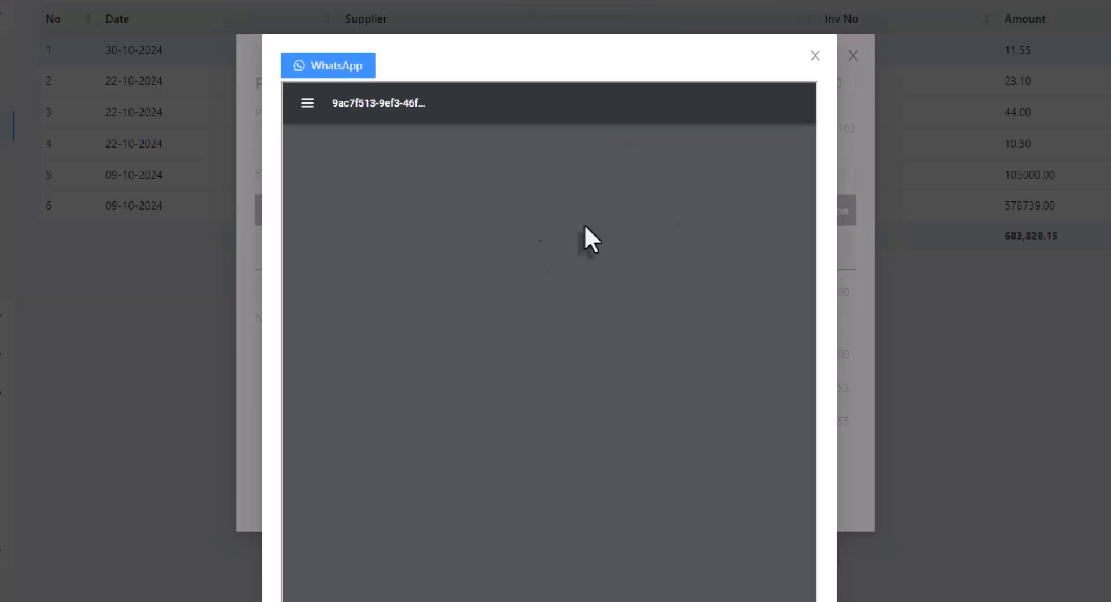
pyautogui.scroll(-3, 584, 323)
pyautogui.scroll(5, 669, 379)
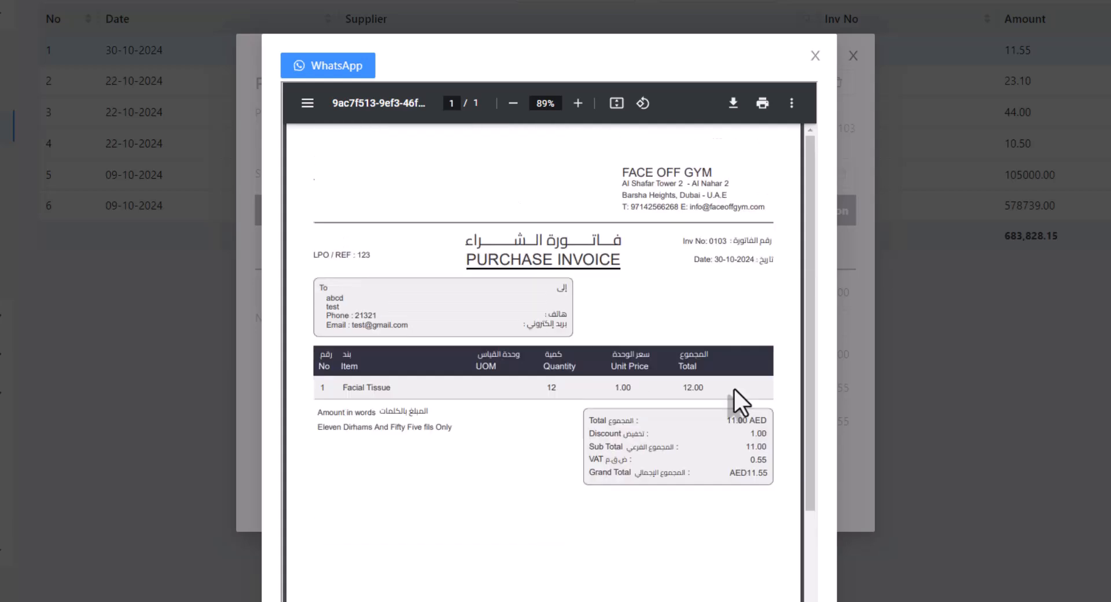
pyautogui.click(816, 55)
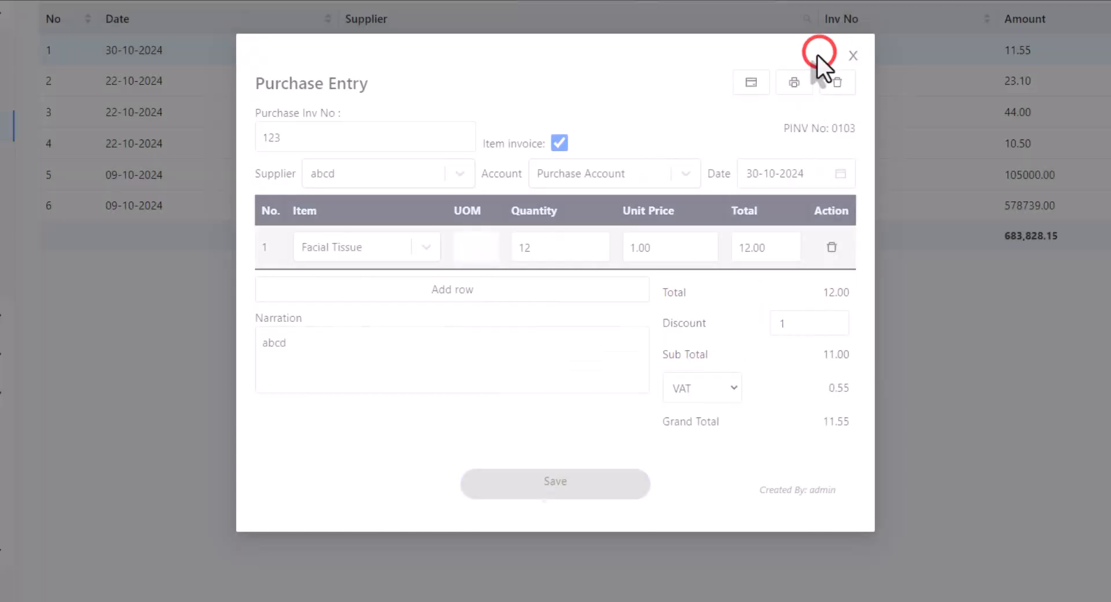
# Step: Delete the purchase invoice for supplier abcd and confirm the deletion
pyautogui.click(838, 84)
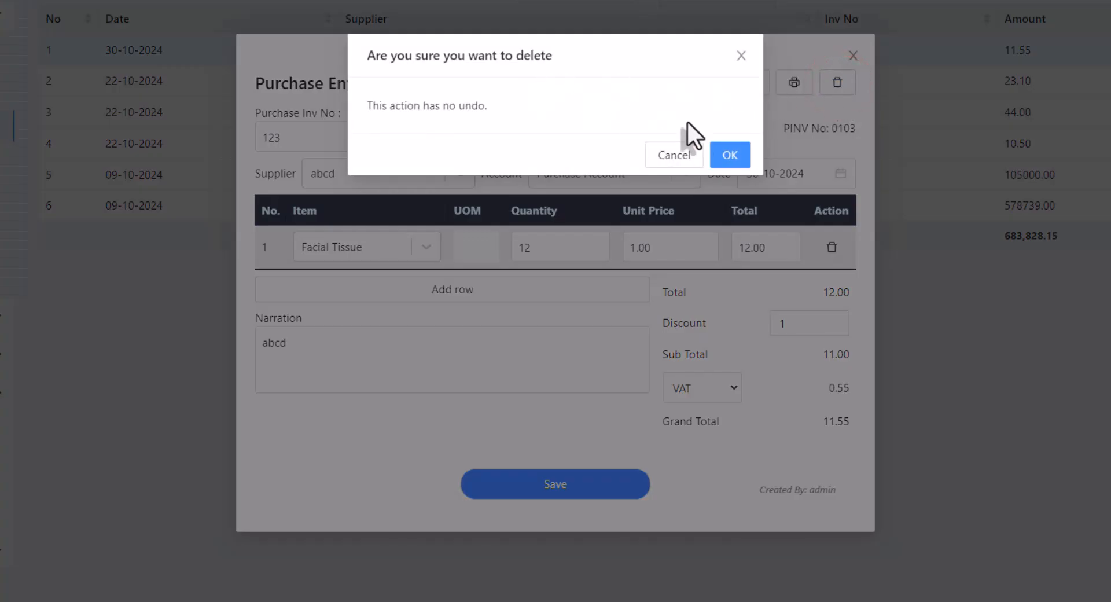
pyautogui.click(729, 155)
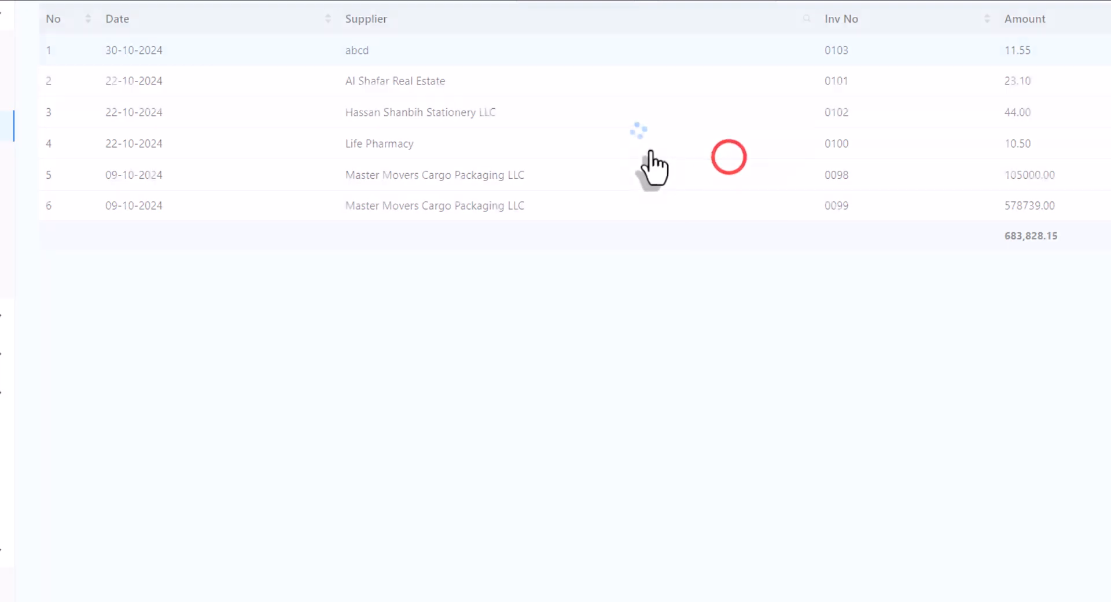